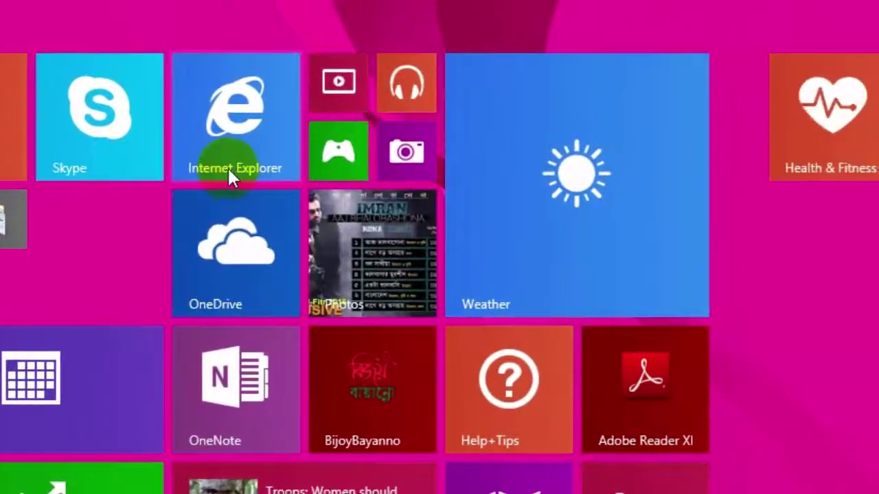
pyautogui.scroll(-3, 226, 170)
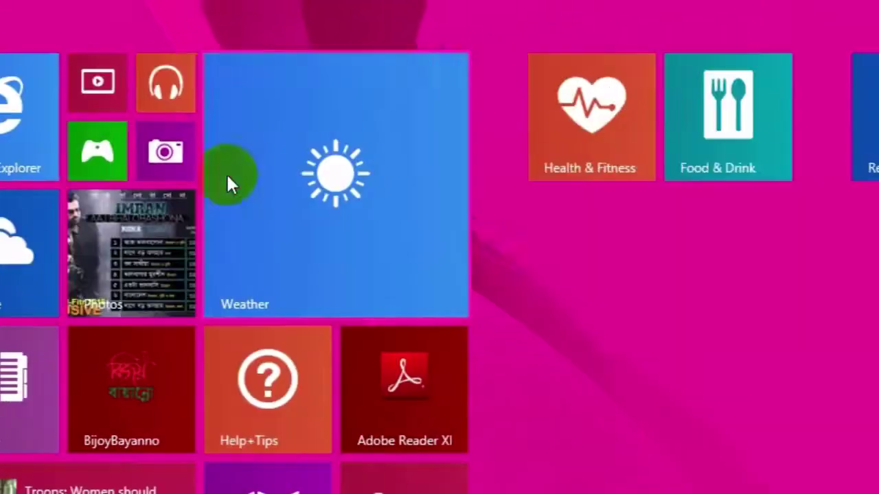
pyautogui.scroll(6, 219, 175)
pyautogui.scroll(5, 213, 168)
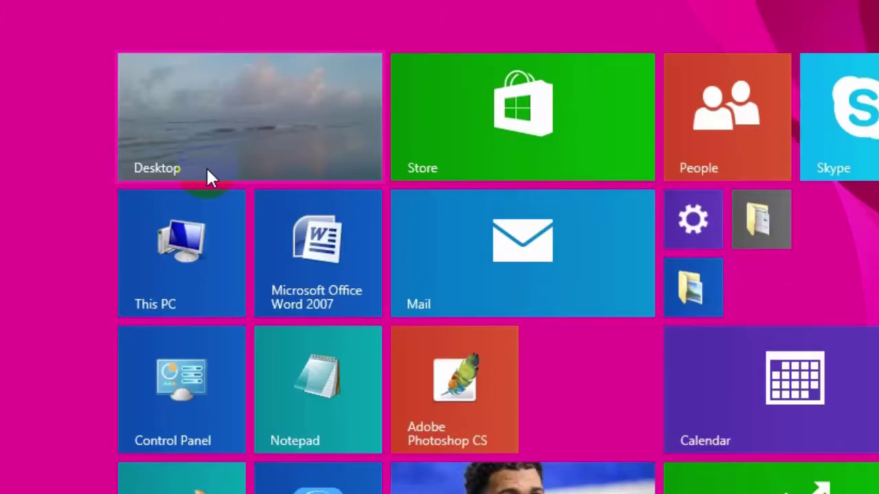
pyautogui.scroll(-3, 204, 166)
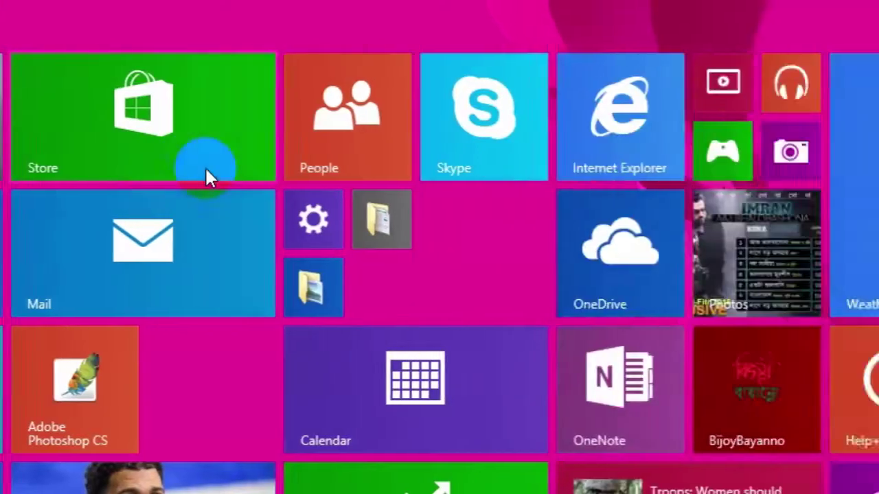
pyautogui.scroll(3, 205, 166)
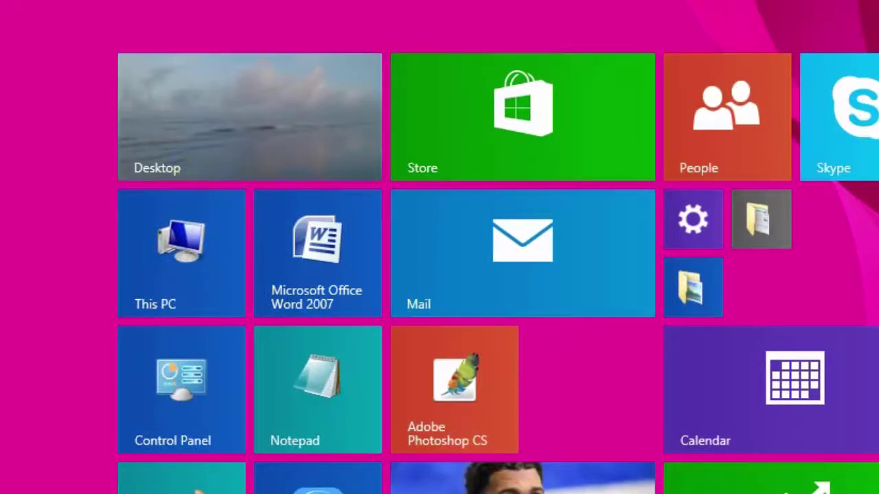
pyautogui.scroll(-3, 295, 155)
pyautogui.scroll(-3, 287, 154)
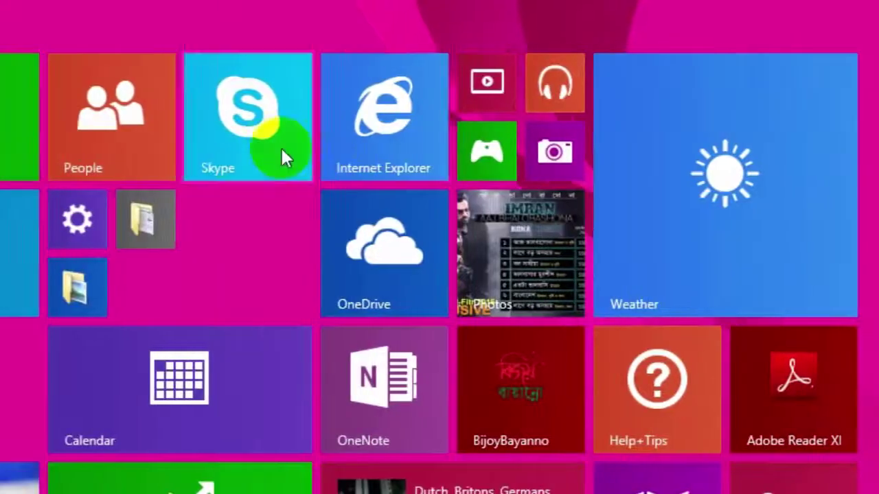
pyautogui.scroll(5, 283, 152)
pyautogui.scroll(2, 281, 155)
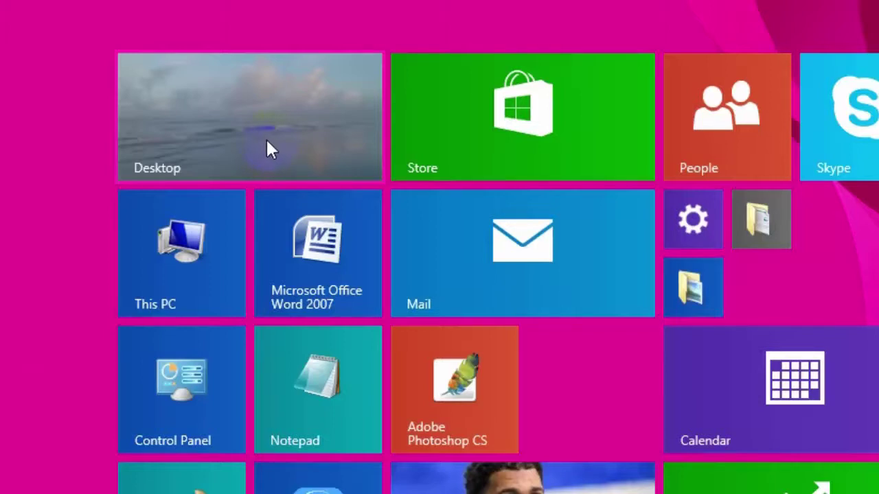
pyautogui.scroll(-5, 137, 177)
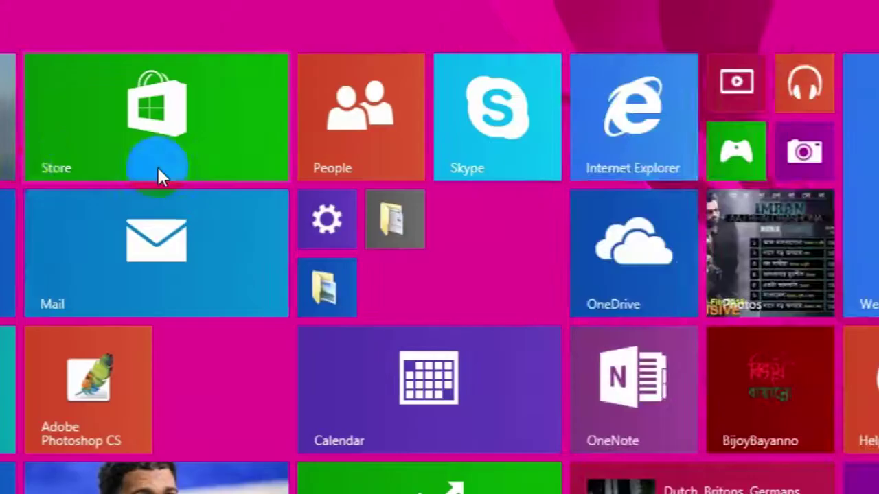
pyautogui.scroll(5, 145, 167)
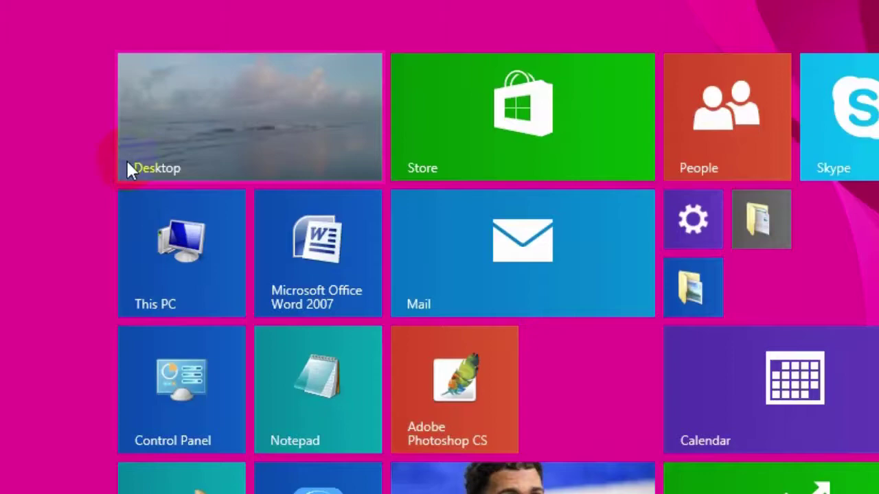
pyautogui.scroll(-5, 199, 147)
pyautogui.scroll(-5, 193, 113)
pyautogui.scroll(-3, 192, 106)
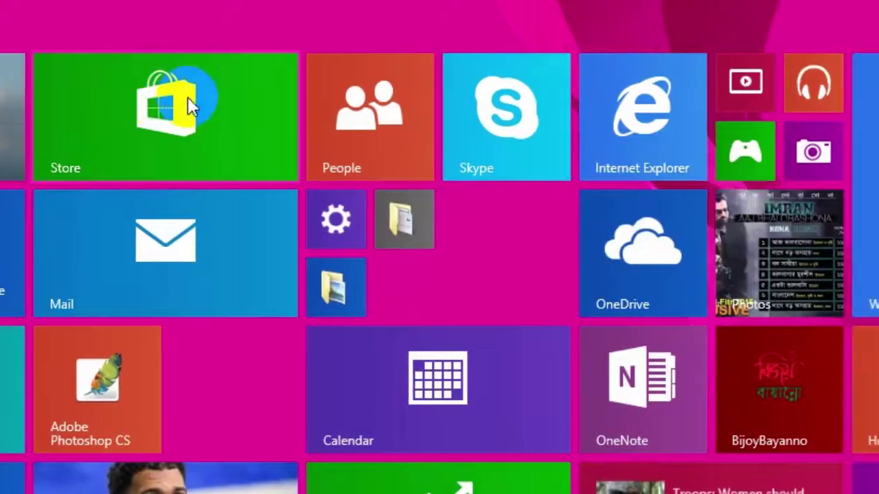
pyautogui.scroll(5, 186, 96)
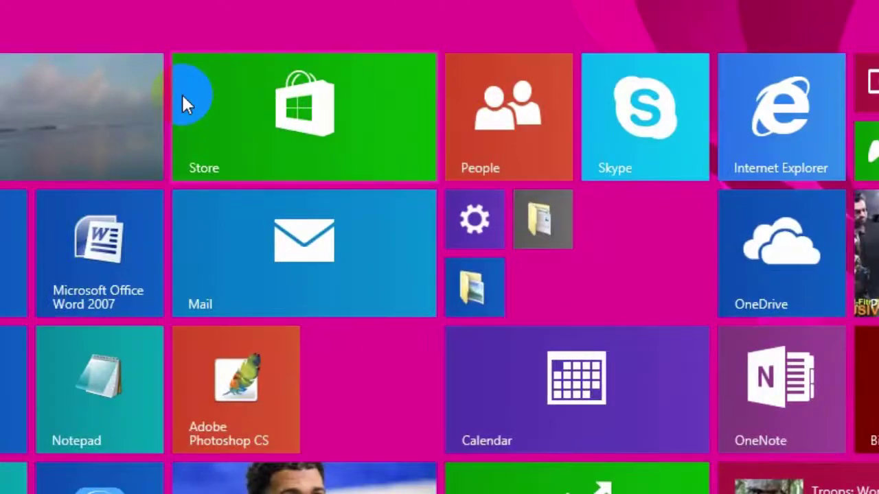
# Show the desktop, open the Screenshots folder inside Pictures to view the saved Screenshot (3), and close the window
pyautogui.press('super')
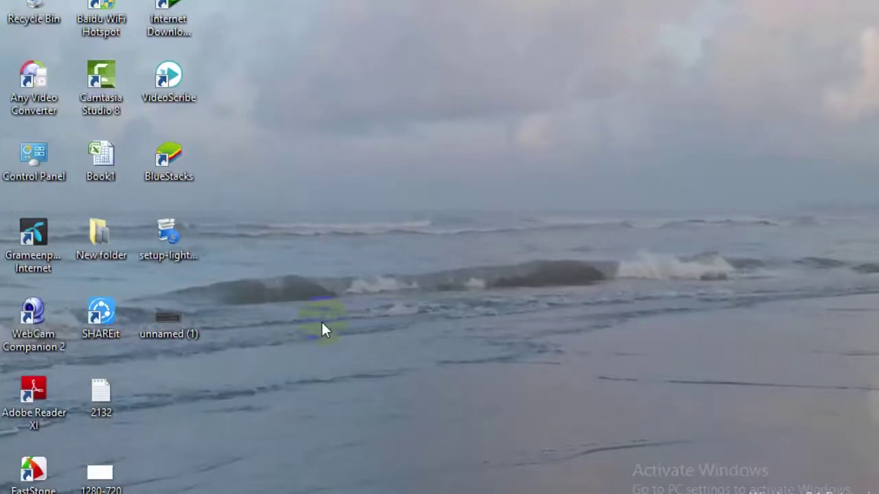
pyautogui.click(320, 323)
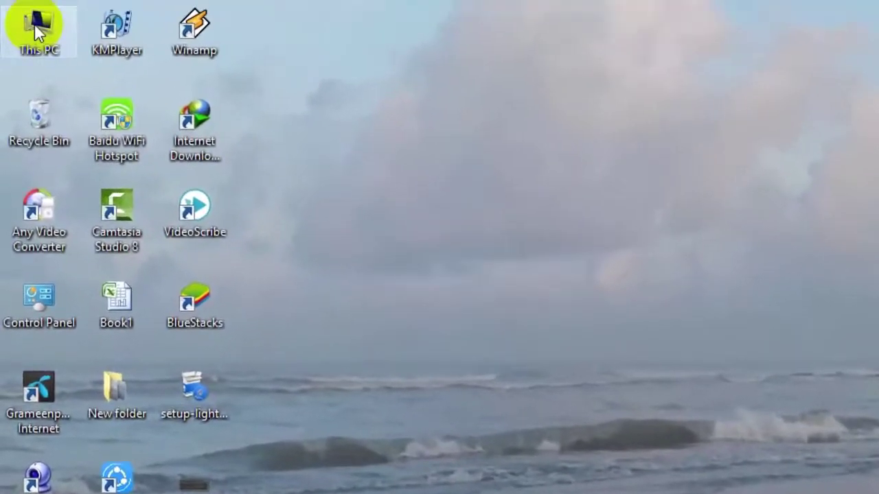
pyautogui.doubleClick(35, 26)
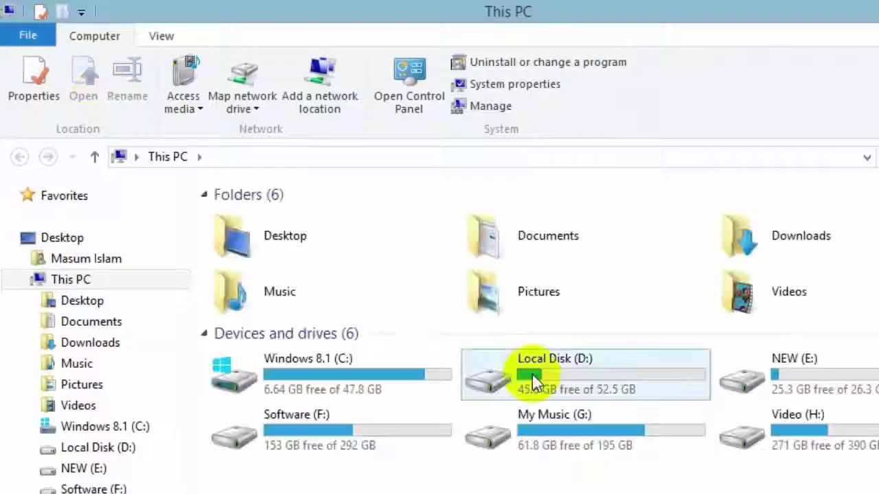
pyautogui.click(518, 296)
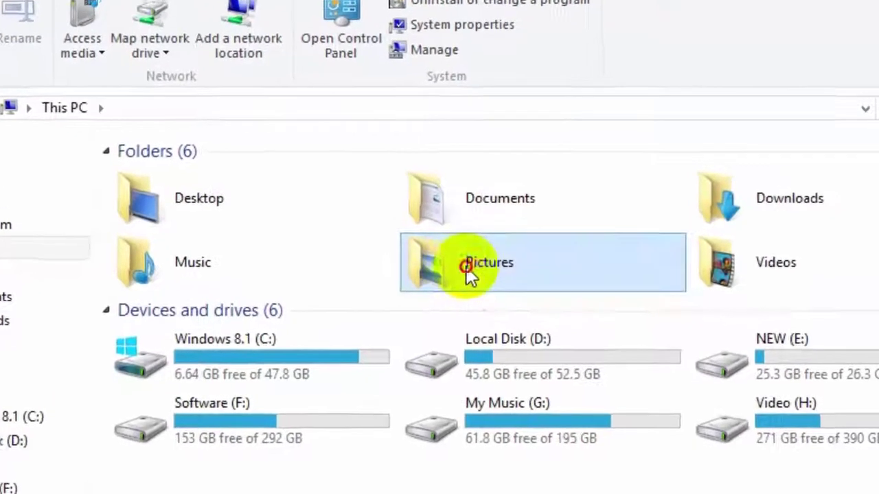
pyautogui.doubleClick(466, 270)
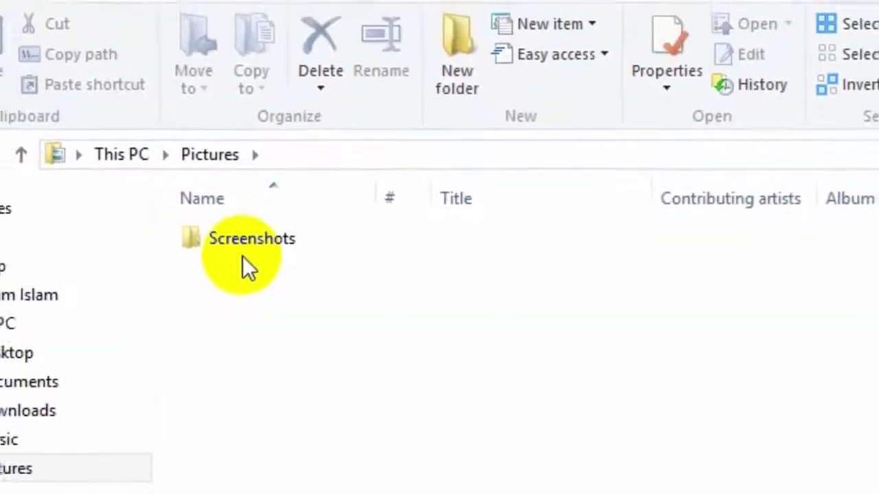
pyautogui.click(234, 239)
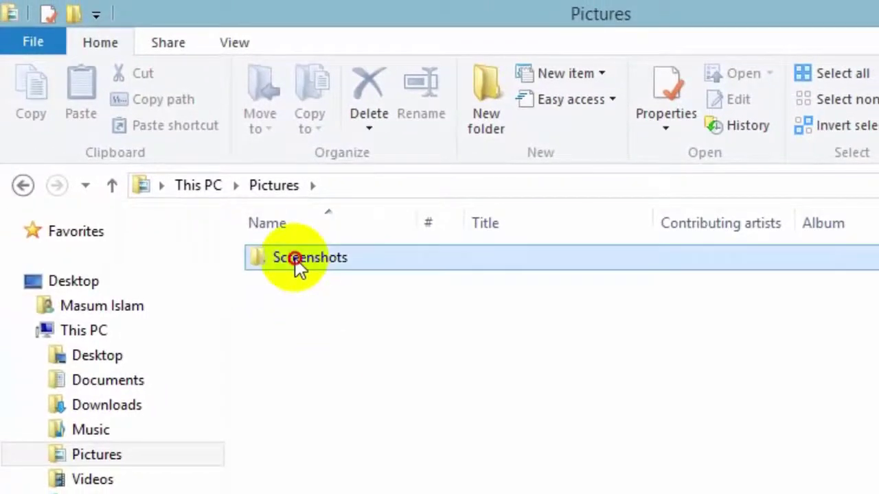
pyautogui.doubleClick(297, 264)
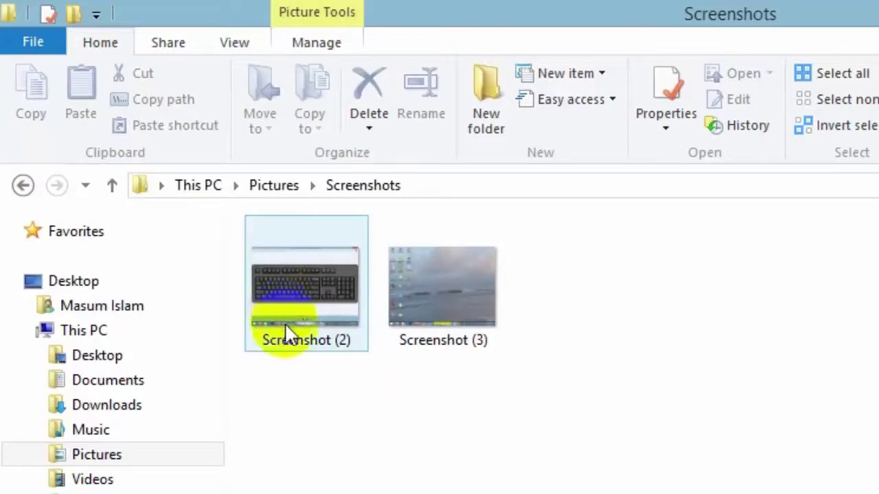
pyautogui.click(443, 288)
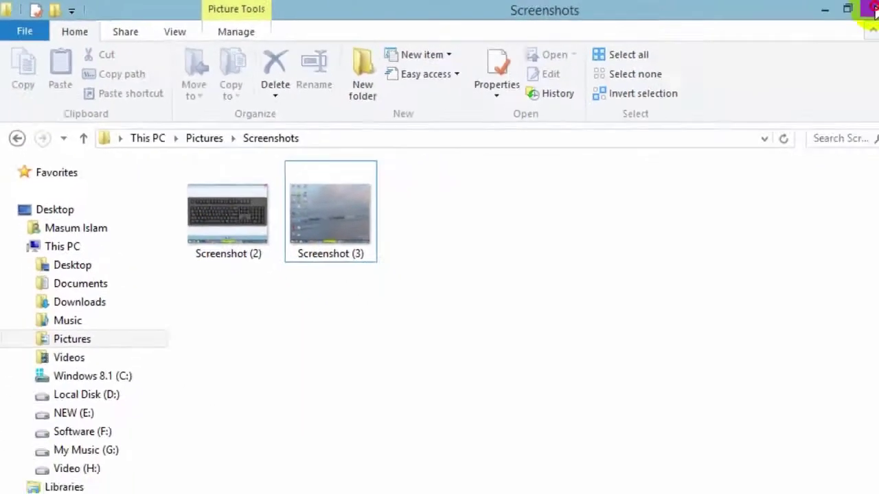
pyautogui.click(869, 9)
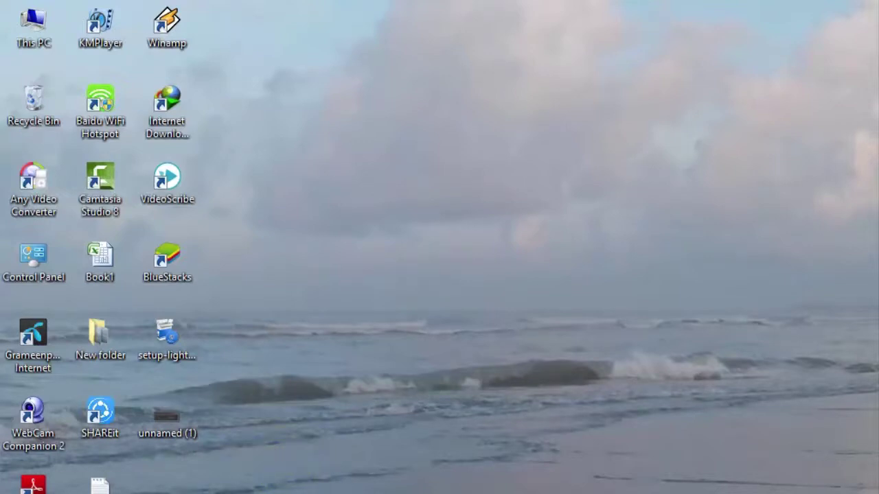
# Look through the Start screen tiles and the full apps list for Snipping Tool, and return to the tiles
pyautogui.press('super')
pyautogui.scroll(-5, 243, 323)
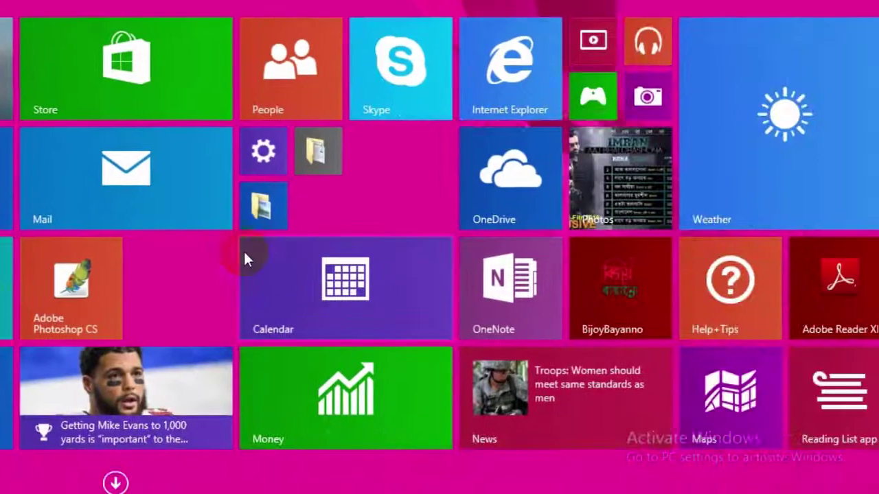
pyautogui.scroll(-4, 240, 253)
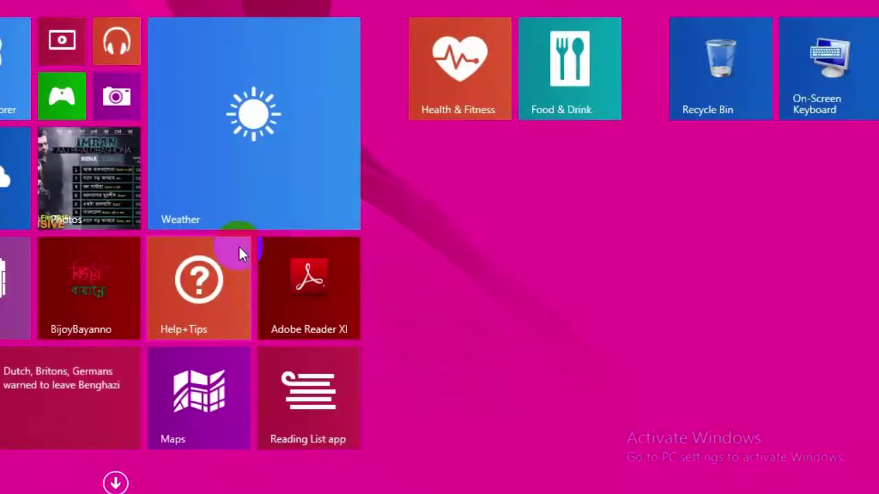
pyautogui.scroll(5, 239, 251)
pyautogui.hotkey('ctrl', 'Tab')
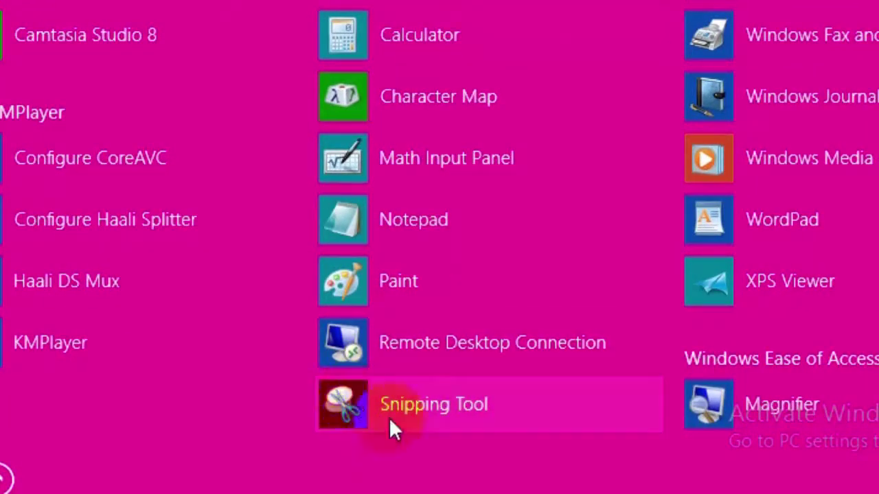
pyautogui.click(5, 478)
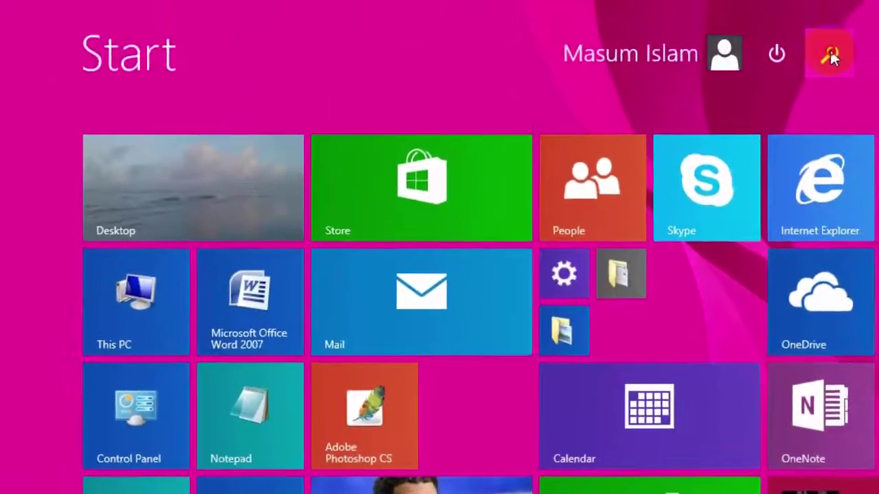
# Search everywhere for Snipping Tool from the Start screen and launch it
pyautogui.click(831, 52)
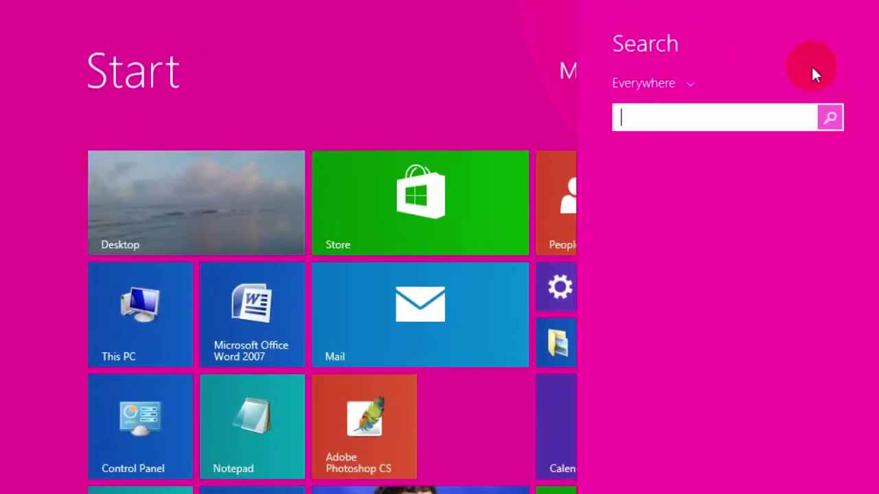
pyautogui.write('snipping Tool')
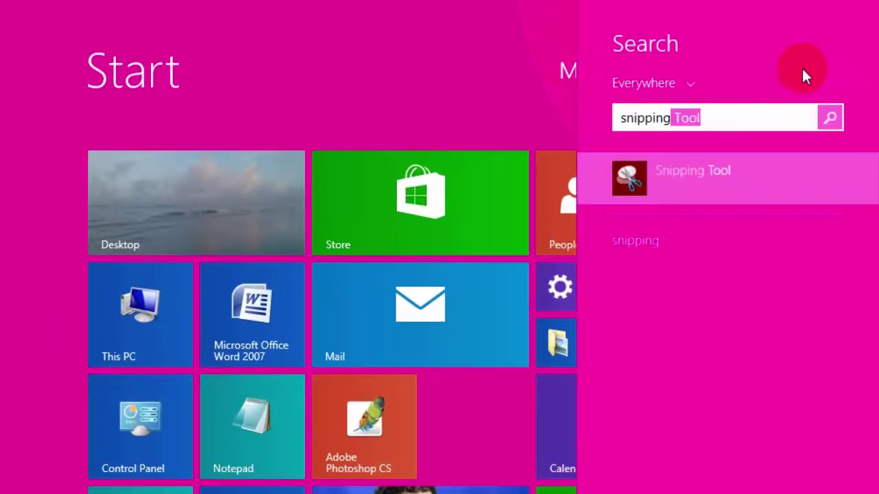
pyautogui.click(704, 144)
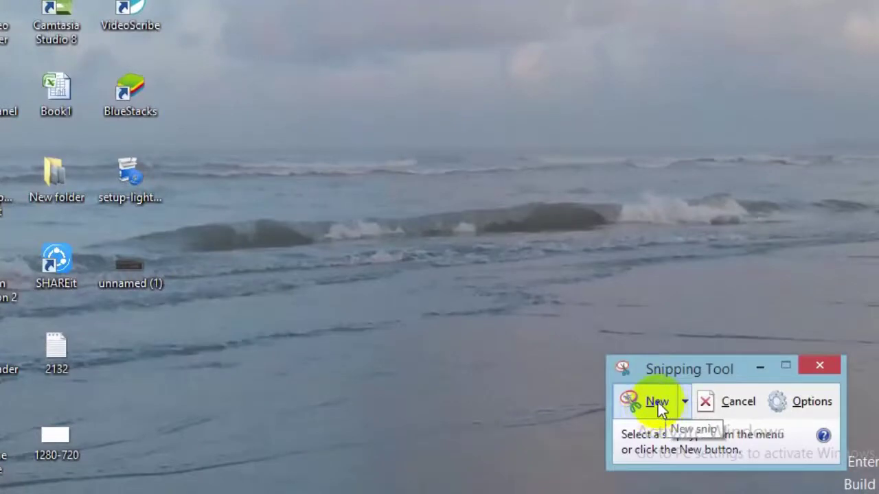
# Take a new rectangular snip of the desktop wallpaper area beside the icons
pyautogui.click(657, 402)
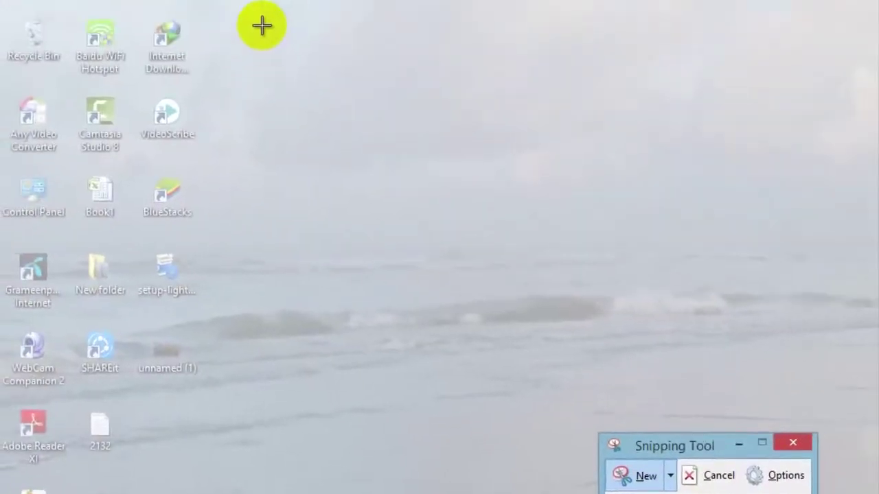
pyautogui.moveTo(239, 0); pyautogui.dragTo(322, 65)
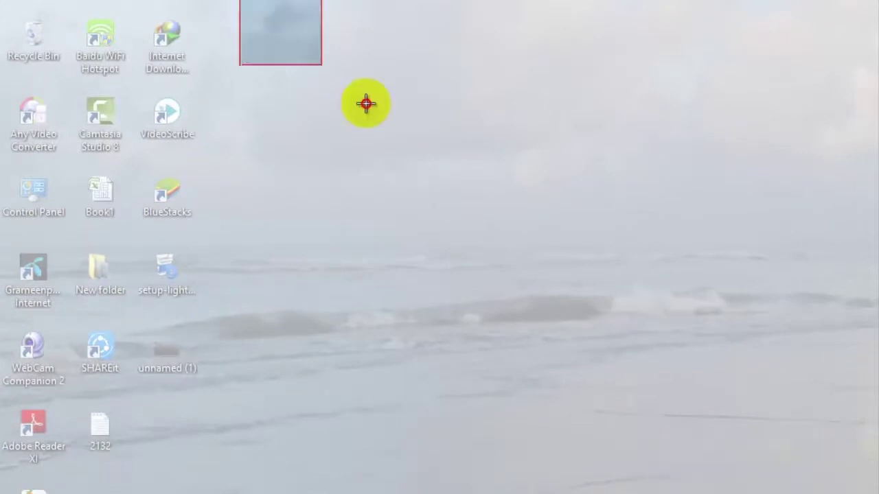
pyautogui.moveTo(366, 104); pyautogui.dragTo(739, 366)
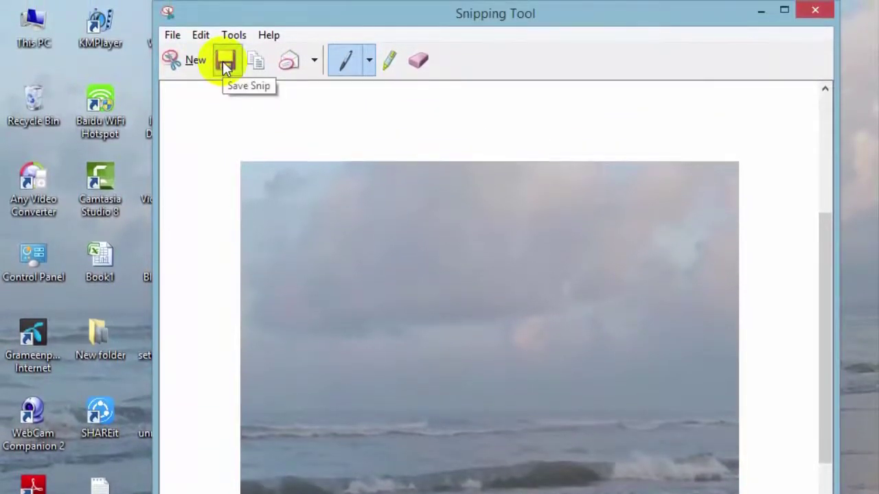
# Save the snip to the Desktop as a PNG file named Capture
pyautogui.click(224, 61)
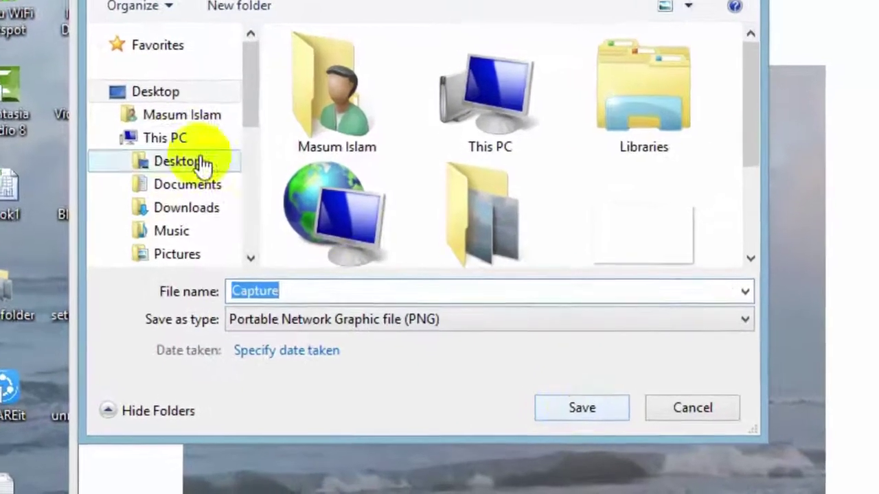
pyautogui.click(224, 238)
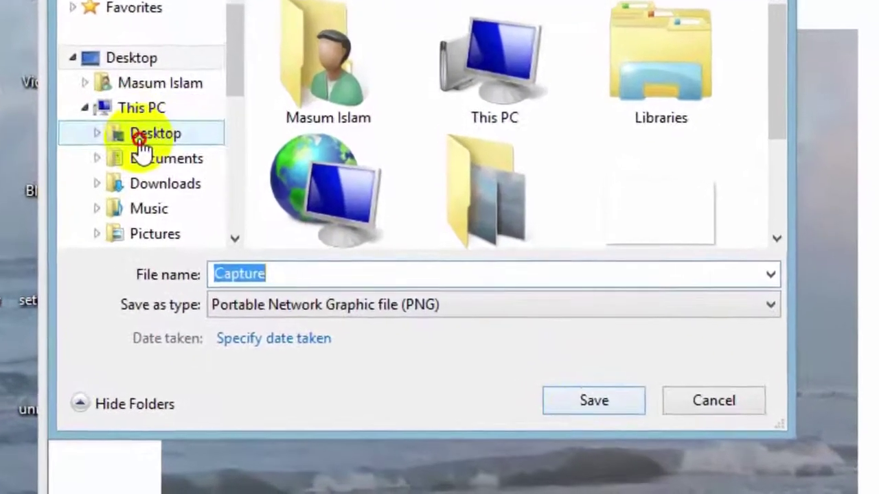
pyautogui.click(589, 402)
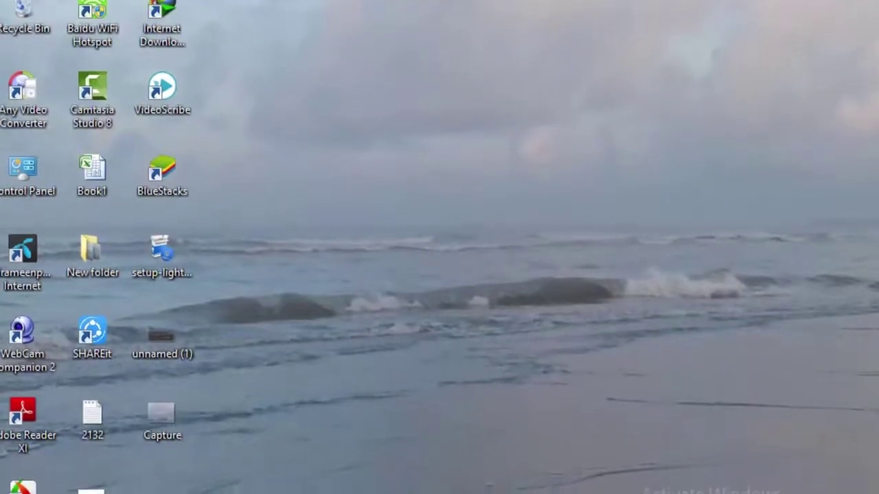
# Search everywhere for Paint from the Start screen and launch it
pyautogui.press('super')
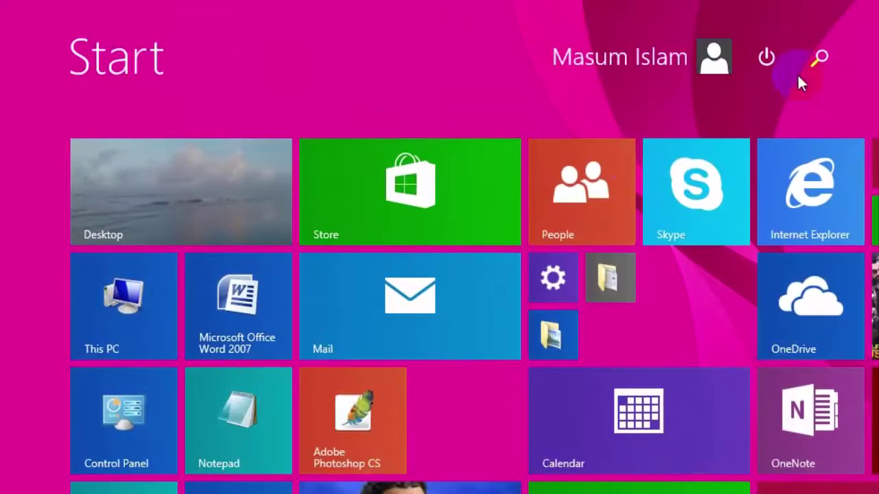
pyautogui.click(817, 55)
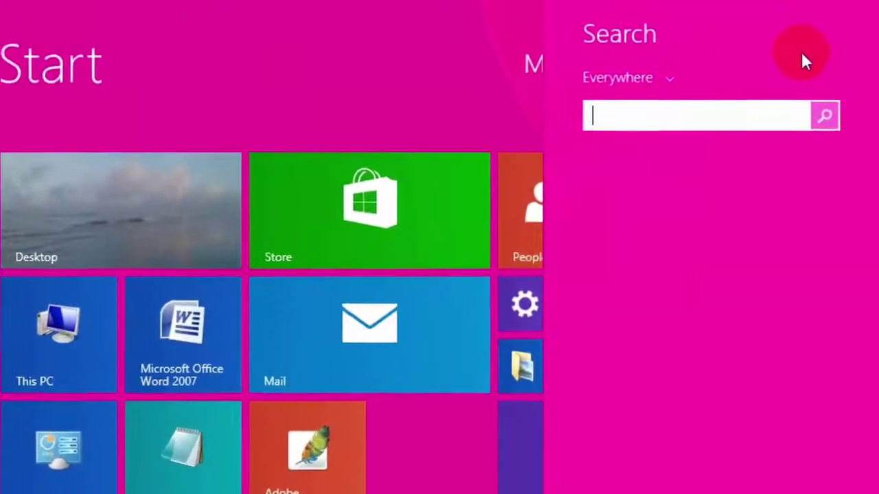
pyautogui.write('paint')
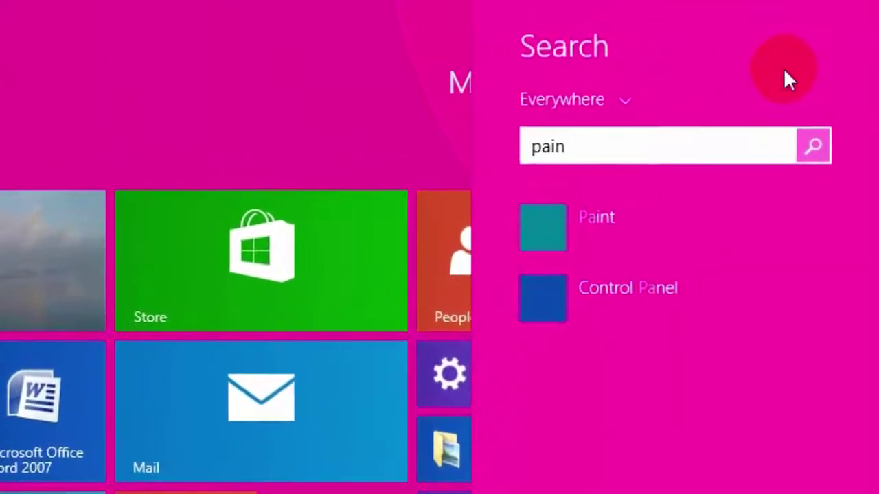
pyautogui.click(543, 223)
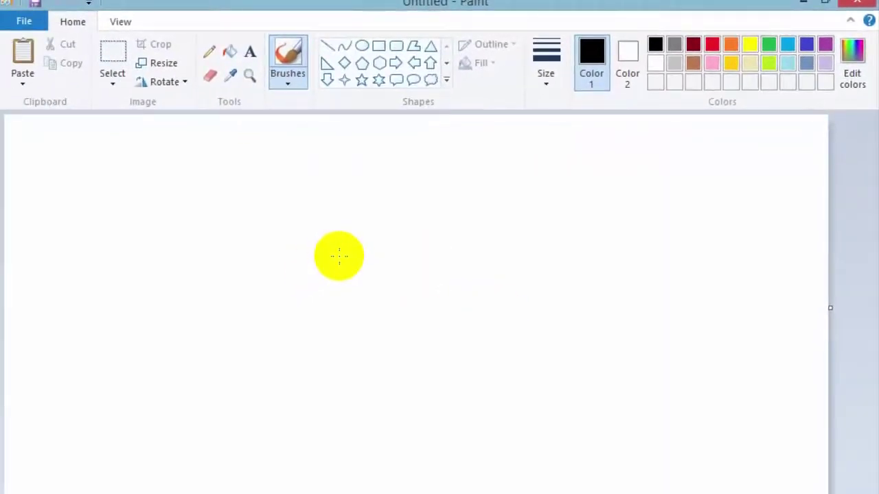
# Paste the captured desktop screenshot onto the blank canvas and frame a rectangular area around the desktop icons and clouds
pyautogui.hotkey('ctrl', 'v')
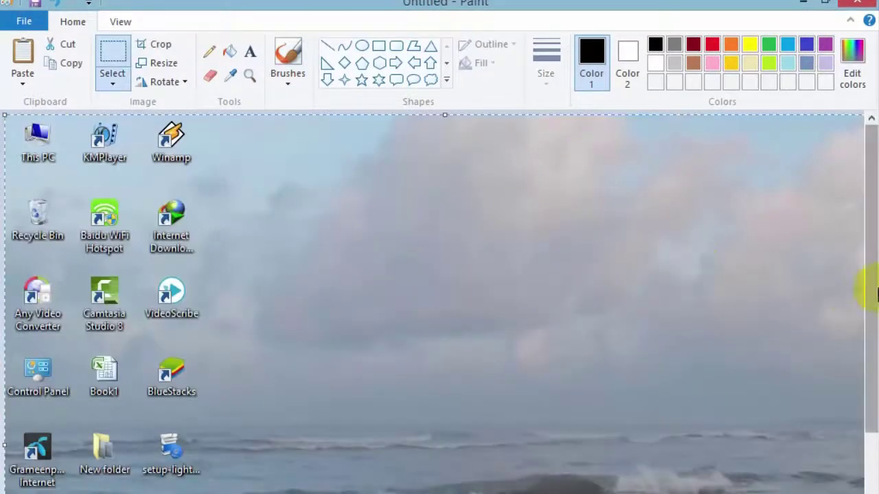
pyautogui.moveTo(876, 270); pyautogui.dragTo(868, 187)
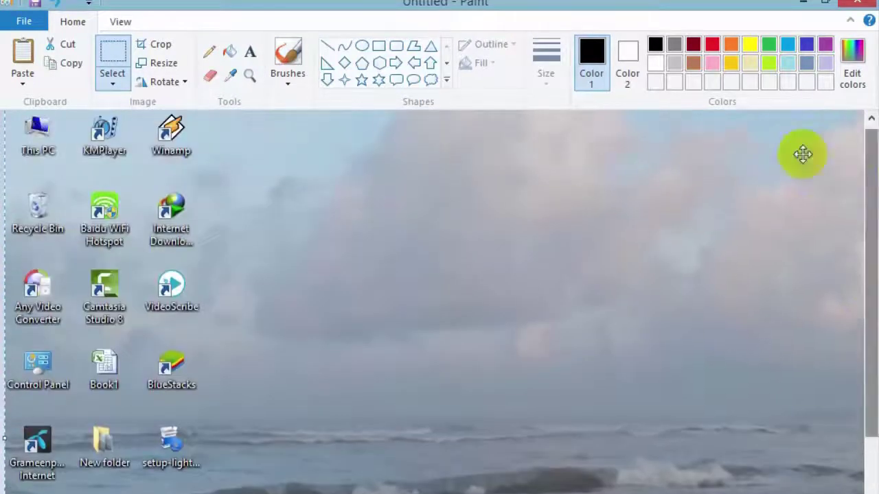
pyautogui.click(157, 48)
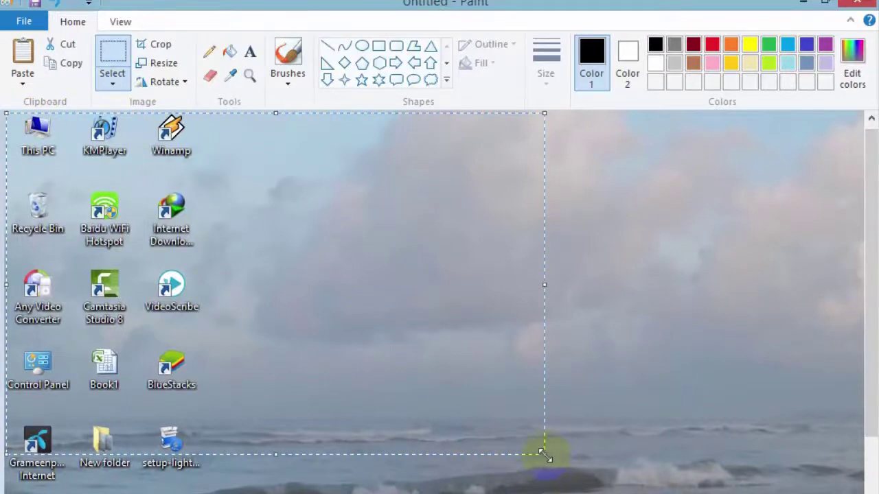
# Save the pasted screenshot to the Desktop as a PNG file named Untitled
pyautogui.click(48, 9)
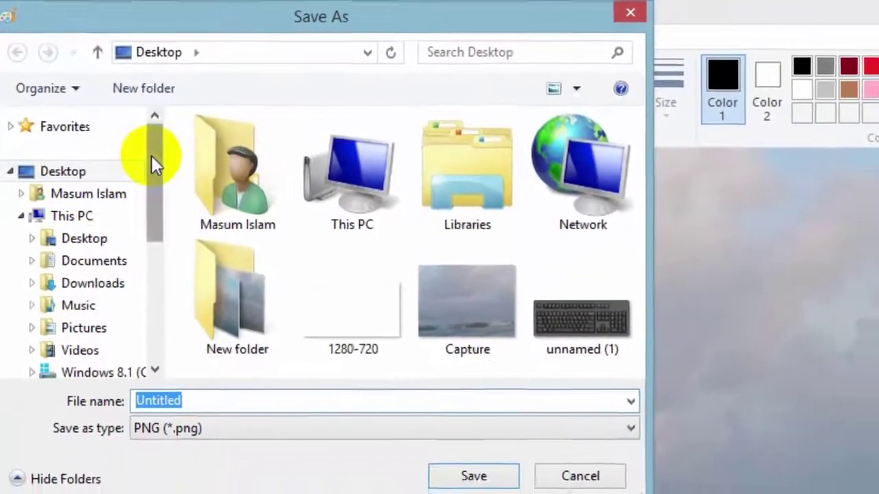
pyautogui.moveTo(170, 180)
pyautogui.mouseDown()
pyautogui.moveTo(172, 269)
pyautogui.moveTo(171, 175)
pyautogui.mouseUp()
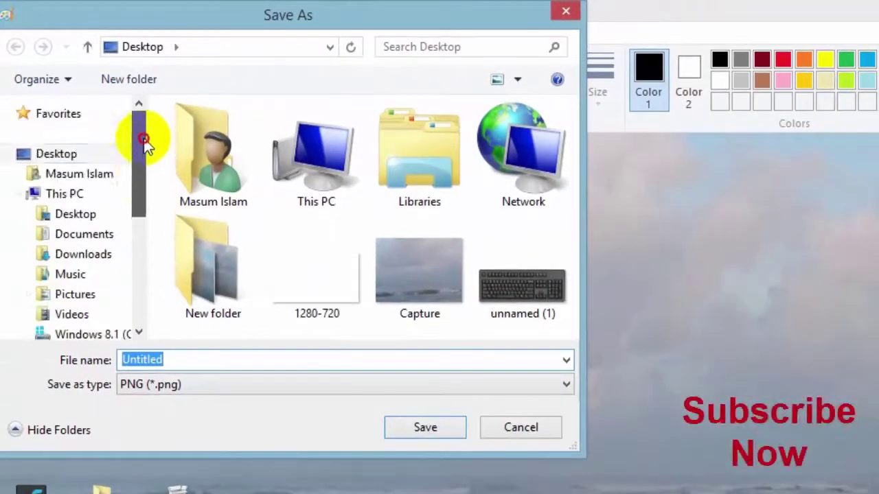
pyautogui.moveTo(145, 141); pyautogui.dragTo(144, 144)
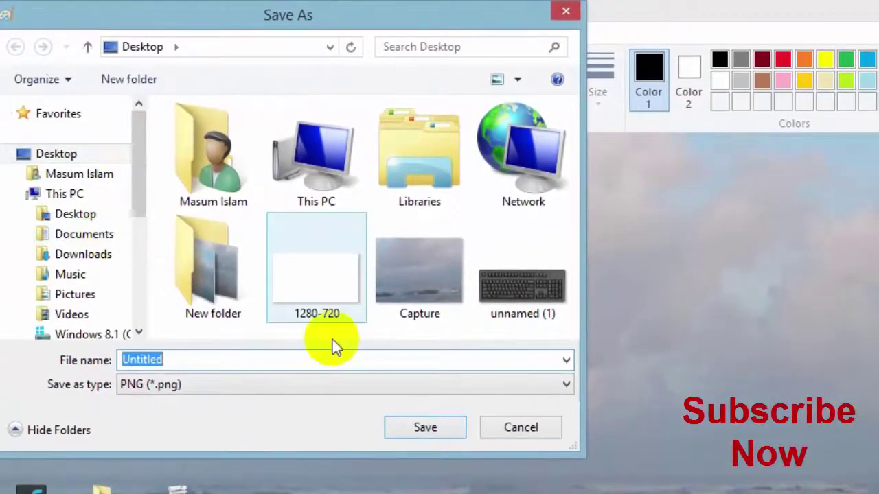
pyautogui.click(423, 429)
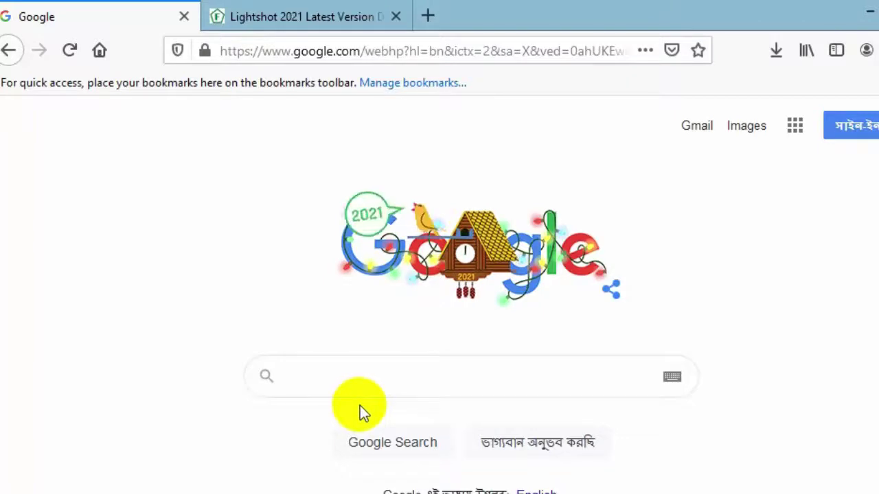
# Switch to the web browser and enter "lightshot download" as the Google search query
pyautogui.click(359, 382)
pyautogui.write('li')
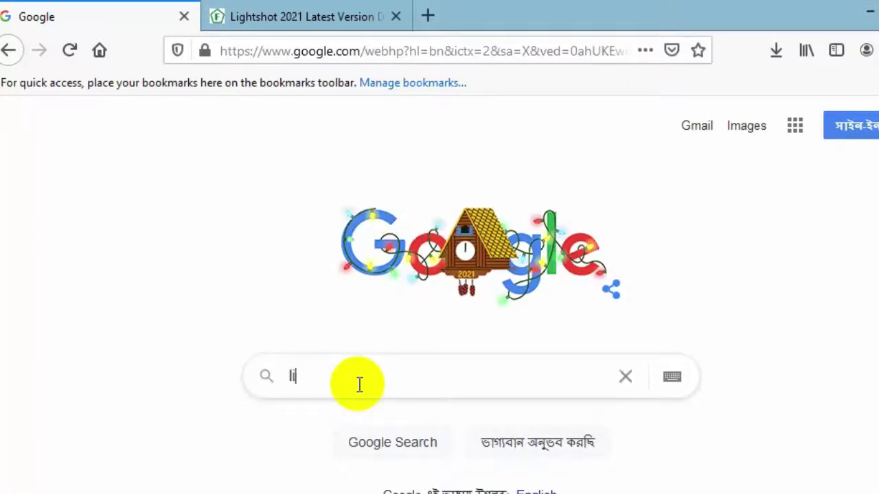
pyautogui.write('ght')
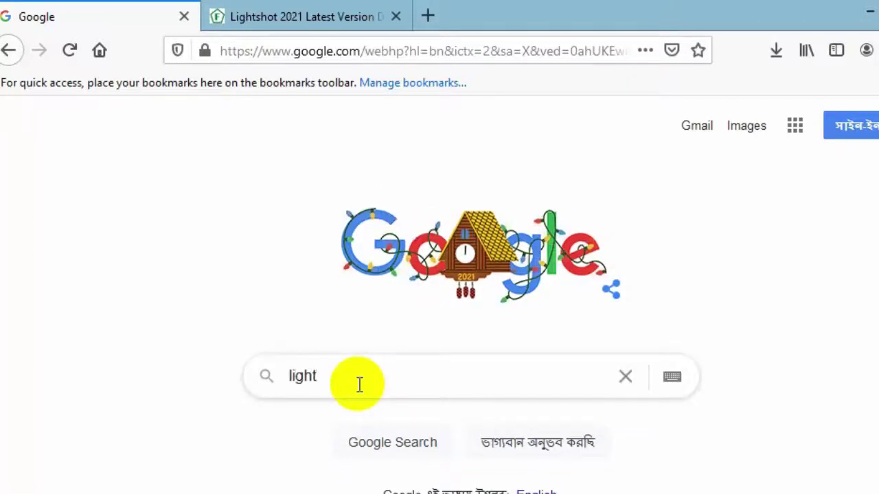
pyautogui.write('shot')
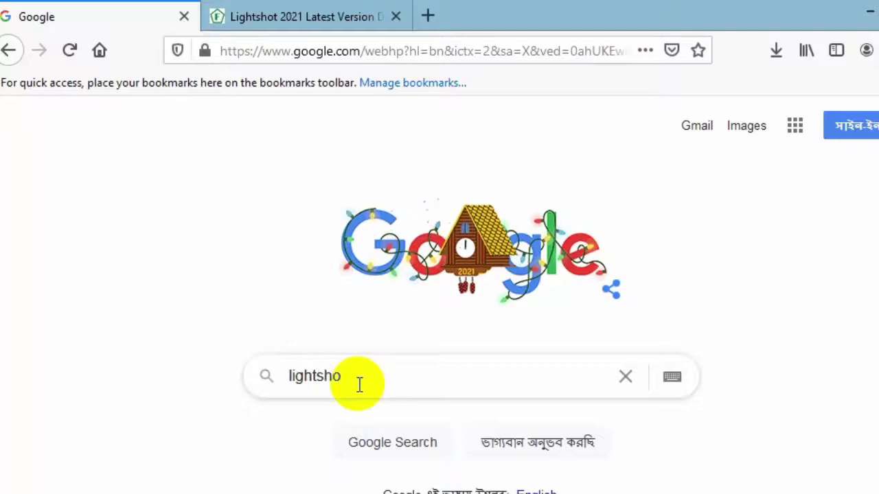
pyautogui.write(' downl')
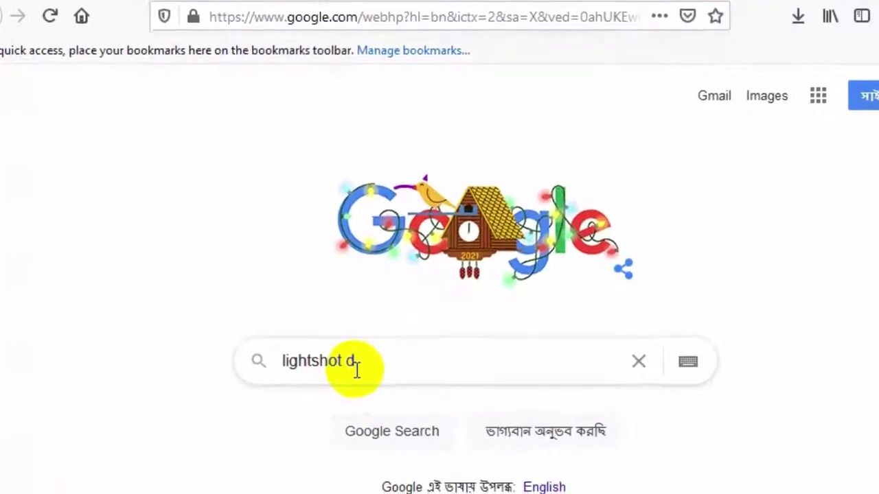
pyautogui.write('oad')
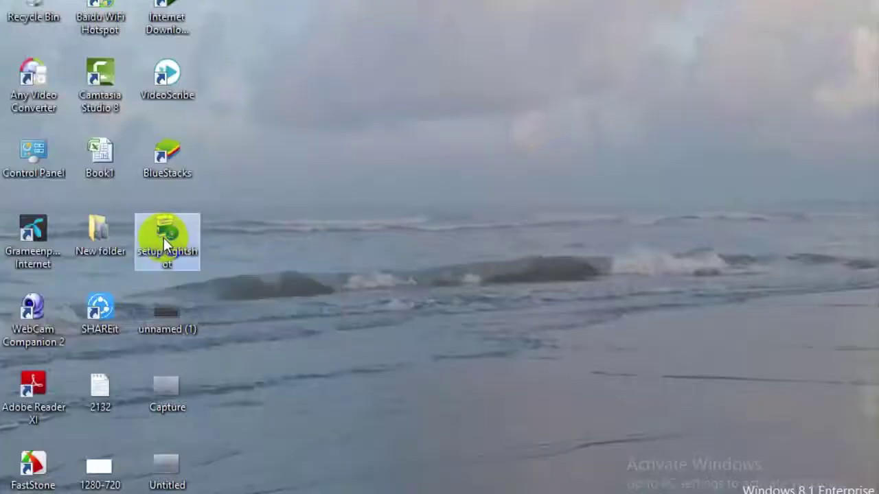
# Check the file type and size in the properties of the setup-lightshot installer on the desktop, and close them
pyautogui.rightClick(164, 238)
pyautogui.click(227, 491)
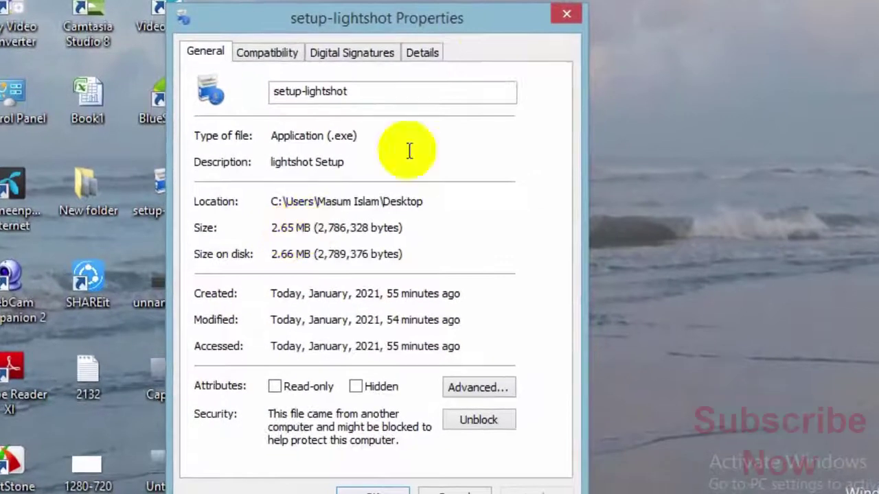
pyautogui.click(521, 65)
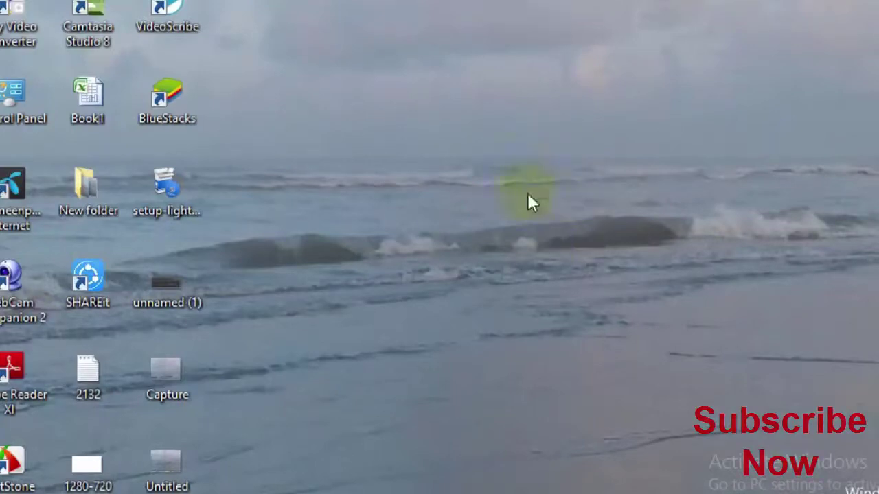
pyautogui.press('super')
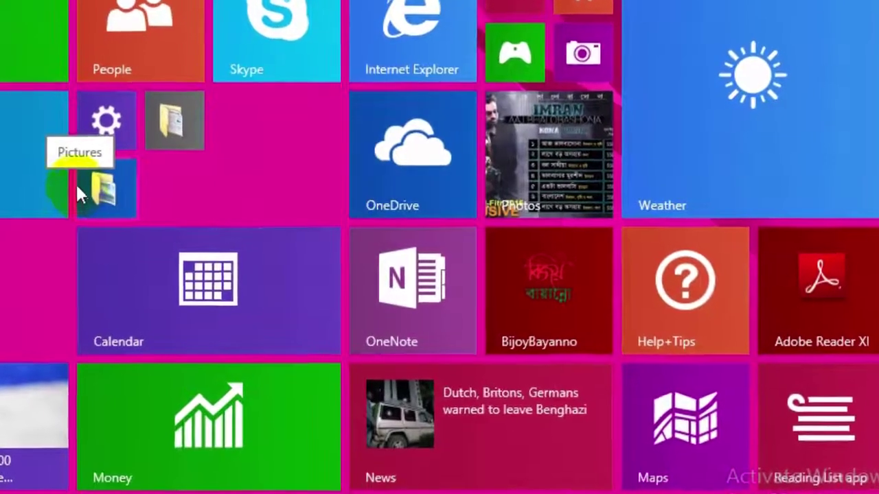
pyautogui.scroll(-5, 63, 182)
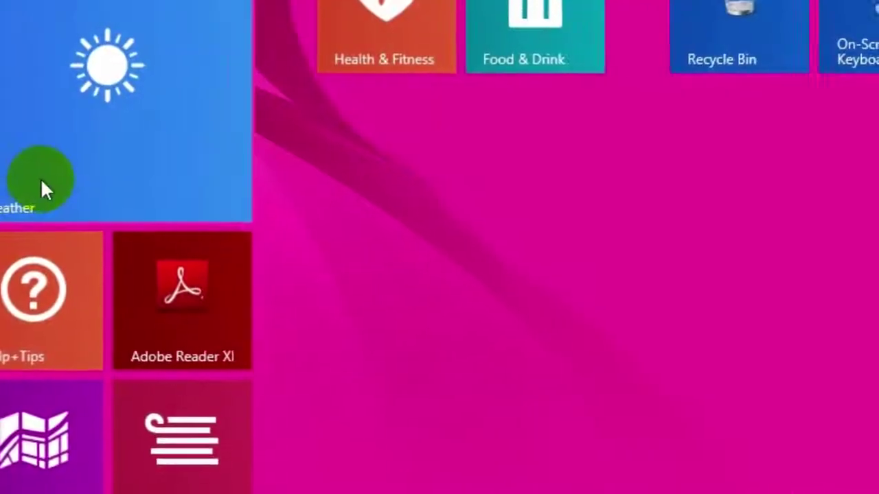
pyautogui.scroll(4, 27, 178)
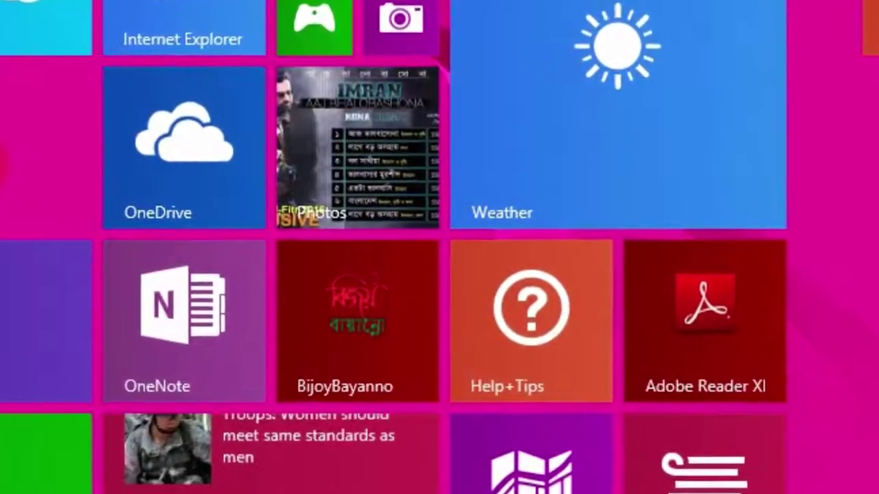
pyautogui.scroll(-4, 7, 192)
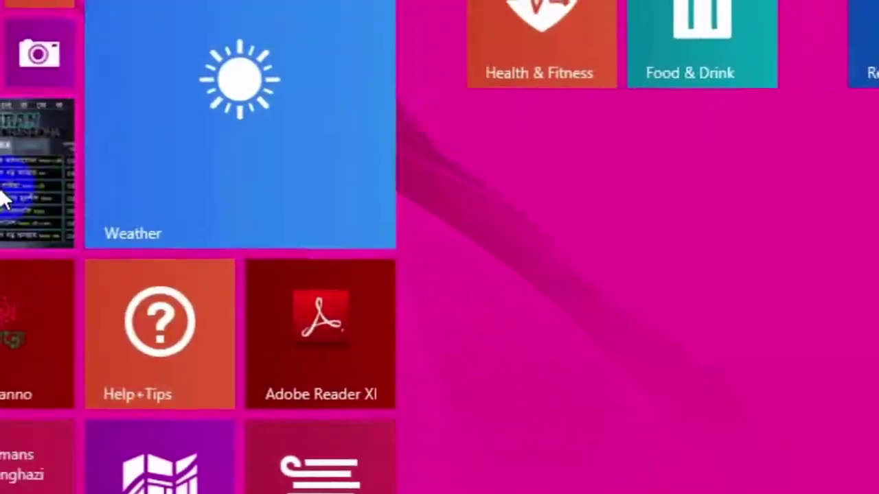
pyautogui.scroll(5, 7, 193)
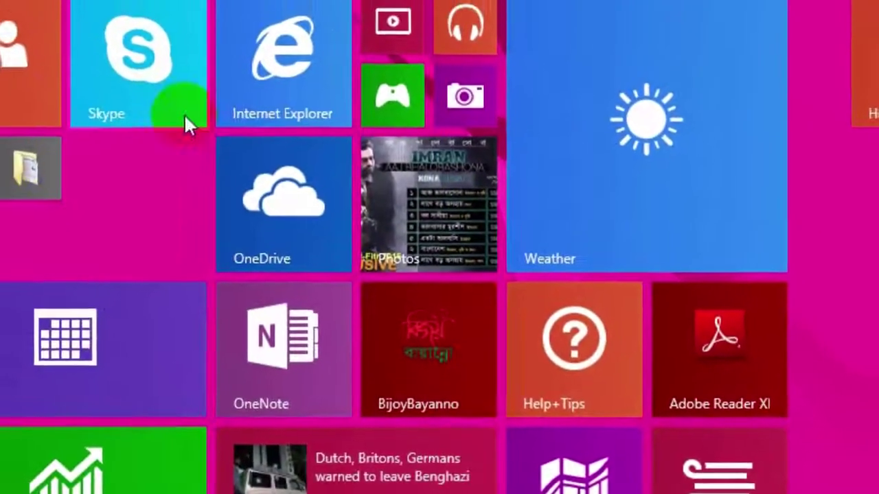
pyautogui.scroll(-3, 206, 150)
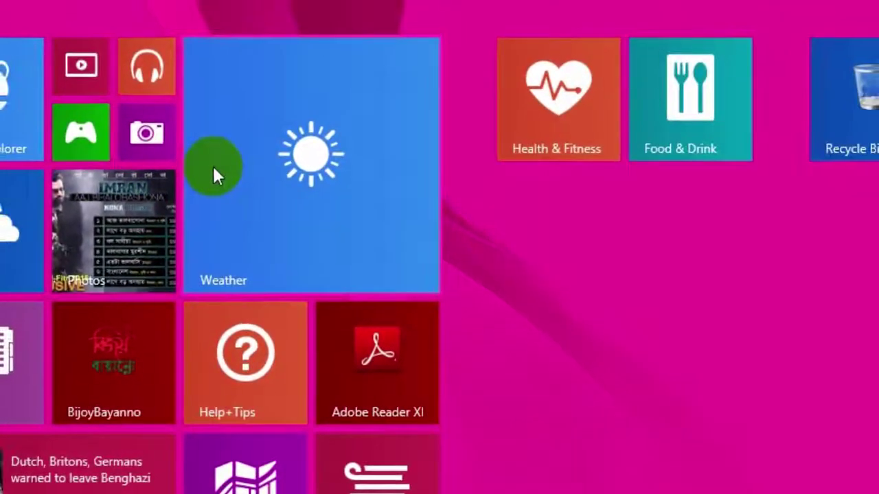
pyautogui.scroll(-2, 212, 164)
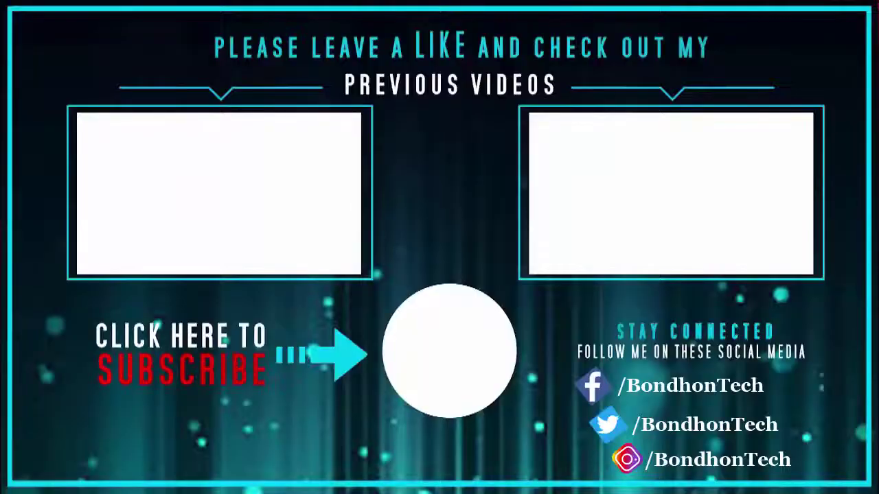